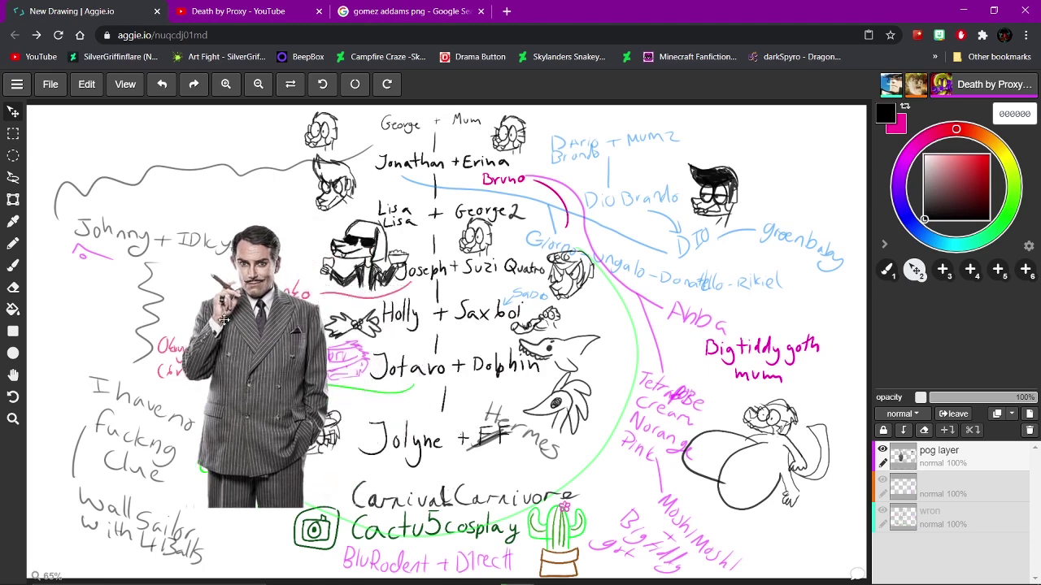
# Step: Paint on the Gomez photo, then move the bear sketch left to the canvas edge
pyautogui.press('b')
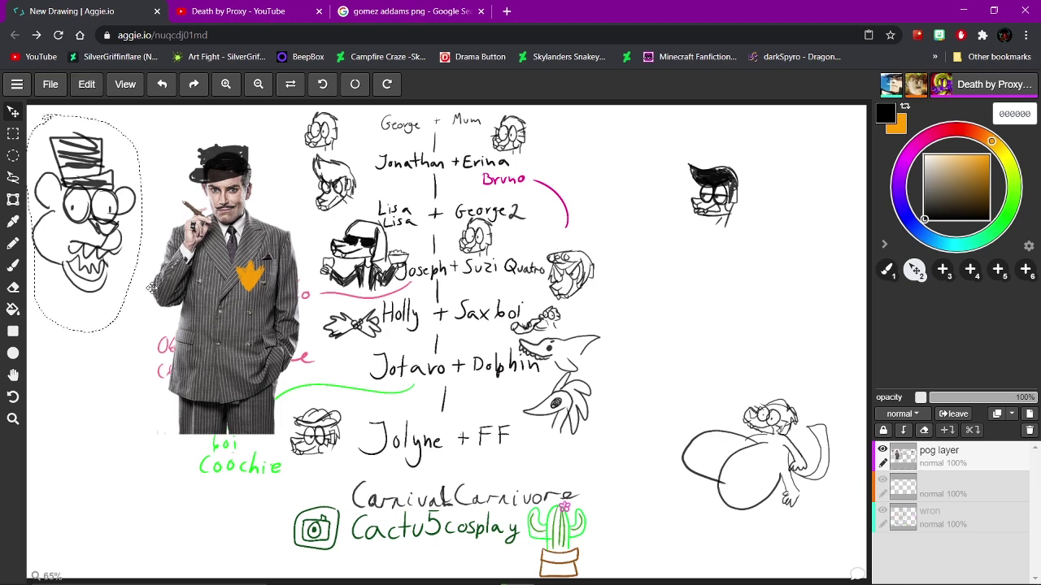
pyautogui.moveTo(152, 287)
pyautogui.mouseDown()
pyautogui.moveTo(262, 269)
pyautogui.moveTo(286, 313)
pyautogui.mouseUp()
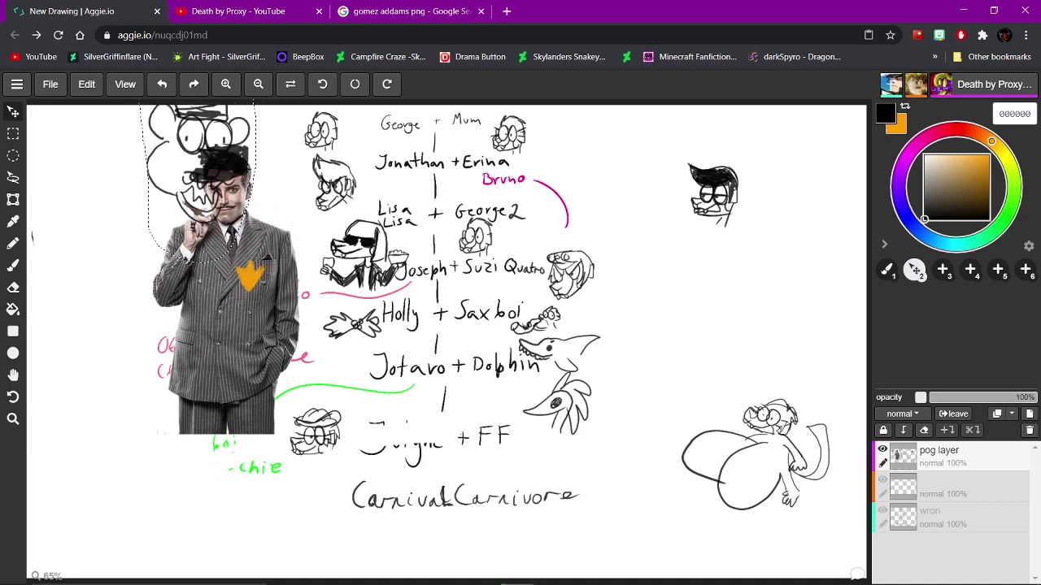
pyautogui.moveTo(286, 313); pyautogui.dragTo(154, 317)
pyautogui.moveTo(45, 114); pyautogui.dragTo(49, 118)
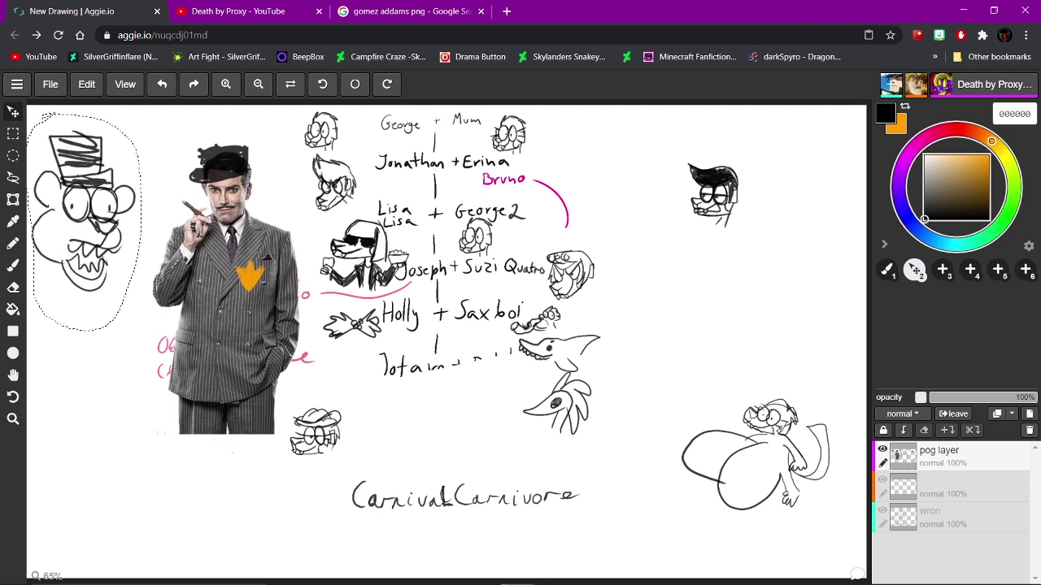
pyautogui.click(13, 133)
pyautogui.click(153, 293)
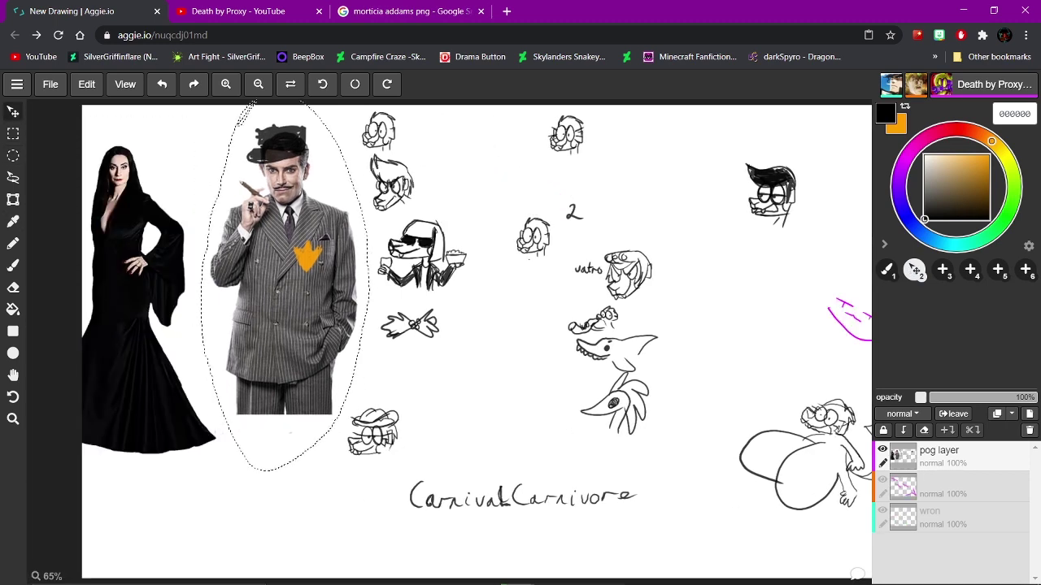
# Step: Stretch the Gomez image taller and move it up into its new position
pyautogui.moveTo(237, 104)
pyautogui.mouseDown()
pyautogui.moveTo(218, 108)
pyautogui.moveTo(230, 167)
pyautogui.mouseUp()
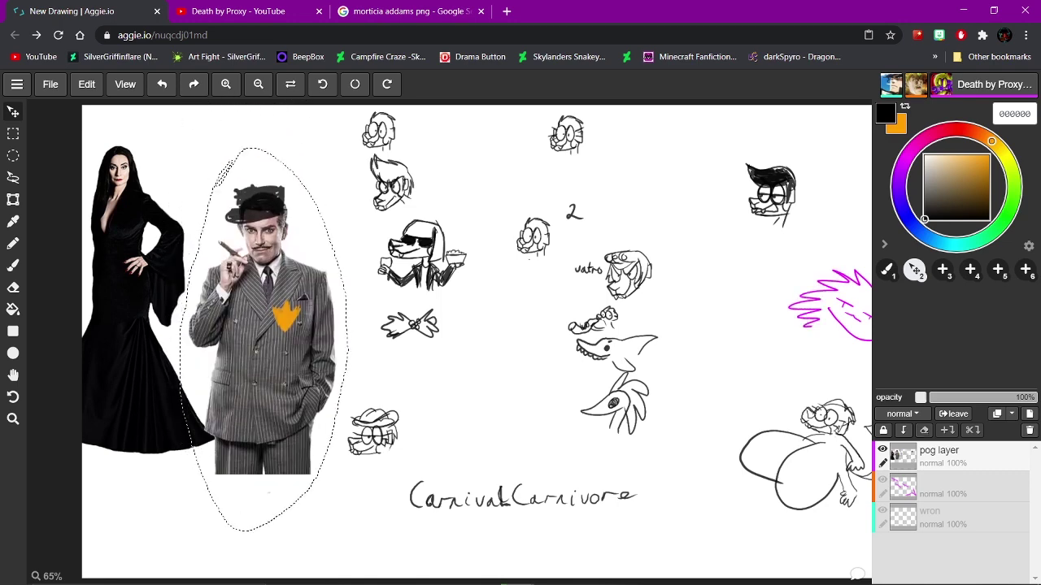
pyautogui.moveTo(239, 326); pyautogui.dragTo(258, 287)
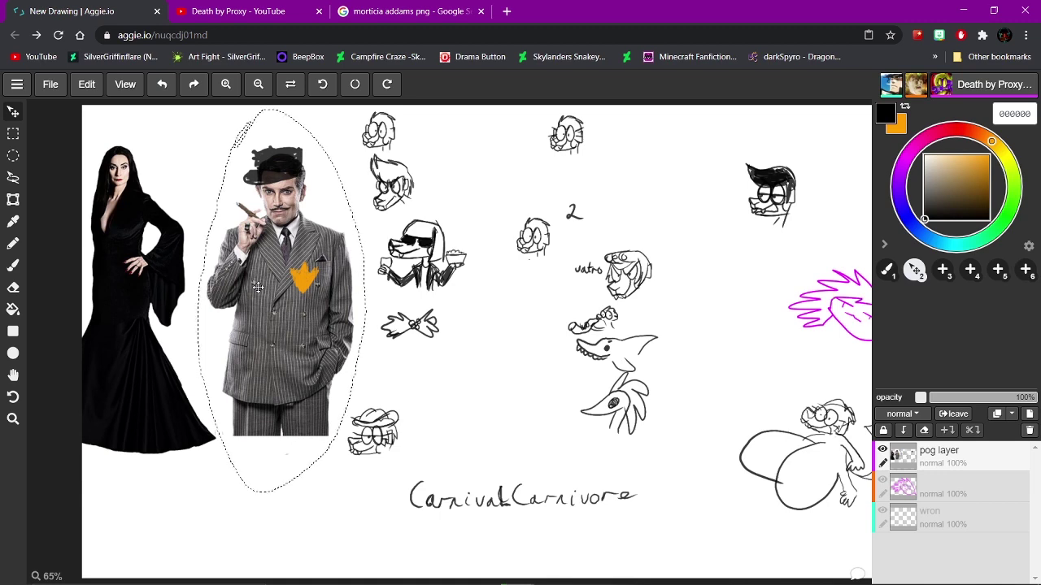
pyautogui.moveTo(258, 287)
pyautogui.mouseDown()
pyautogui.moveTo(211, 244)
pyautogui.moveTo(204, 296)
pyautogui.moveTo(263, 260)
pyautogui.moveTo(264, 357)
pyautogui.moveTo(215, 151)
pyautogui.moveTo(224, 203)
pyautogui.moveTo(129, 264)
pyautogui.moveTo(237, 268)
pyautogui.moveTo(246, 294)
pyautogui.mouseUp()
pyautogui.press('m')
pyautogui.press('b')
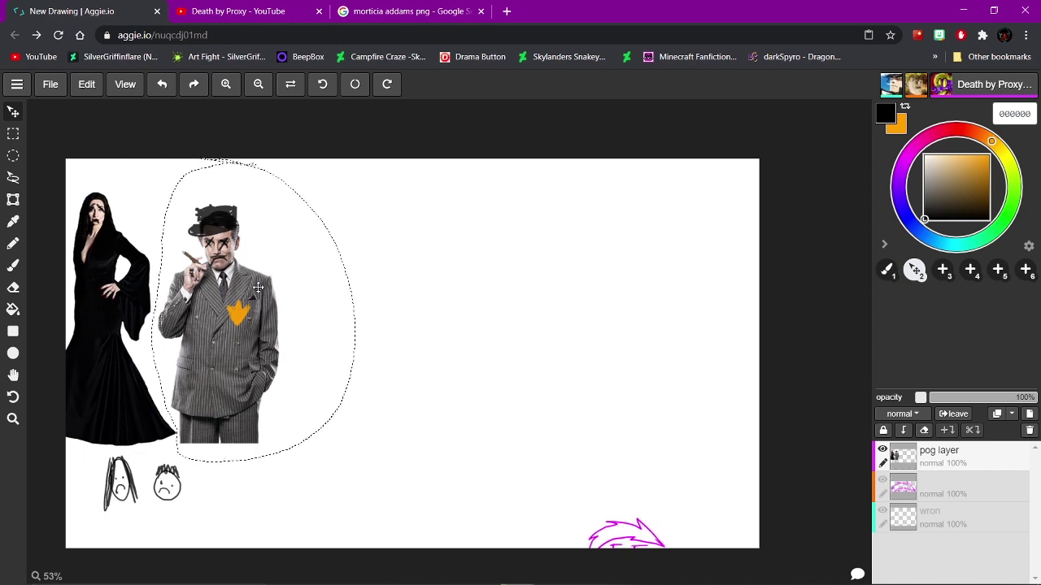
# Step: Adjust Gomez's position, then drag Morticia around the canvas toward Gomez
pyautogui.moveTo(257, 287)
pyautogui.mouseDown()
pyautogui.moveTo(277, 287)
pyautogui.moveTo(277, 255)
pyautogui.moveTo(288, 303)
pyautogui.moveTo(319, 319)
pyautogui.moveTo(268, 250)
pyautogui.mouseUp()
pyautogui.moveTo(263, 198)
pyautogui.mouseDown()
pyautogui.moveTo(288, 306)
pyautogui.moveTo(275, 186)
pyautogui.moveTo(261, 204)
pyautogui.moveTo(253, 306)
pyautogui.moveTo(285, 185)
pyautogui.moveTo(275, 307)
pyautogui.moveTo(217, 261)
pyautogui.moveTo(260, 323)
pyautogui.moveTo(380, 250)
pyautogui.moveTo(478, 389)
pyautogui.moveTo(303, 169)
pyautogui.moveTo(302, 278)
pyautogui.moveTo(273, 205)
pyautogui.moveTo(278, 270)
pyautogui.moveTo(258, 189)
pyautogui.moveTo(266, 247)
pyautogui.moveTo(285, 175)
pyautogui.moveTo(264, 195)
pyautogui.moveTo(264, 269)
pyautogui.moveTo(384, 287)
pyautogui.moveTo(258, 287)
pyautogui.moveTo(334, 281)
pyautogui.moveTo(565, 343)
pyautogui.mouseUp()
pyautogui.moveTo(431, 349)
pyautogui.mouseDown()
pyautogui.moveTo(605, 546)
pyautogui.moveTo(639, 523)
pyautogui.moveTo(564, 456)
pyautogui.moveTo(600, 467)
pyautogui.mouseUp()
pyautogui.moveTo(235, 272)
pyautogui.mouseDown()
pyautogui.moveTo(257, 287)
pyautogui.moveTo(246, 312)
pyautogui.moveTo(317, 293)
pyautogui.mouseUp()
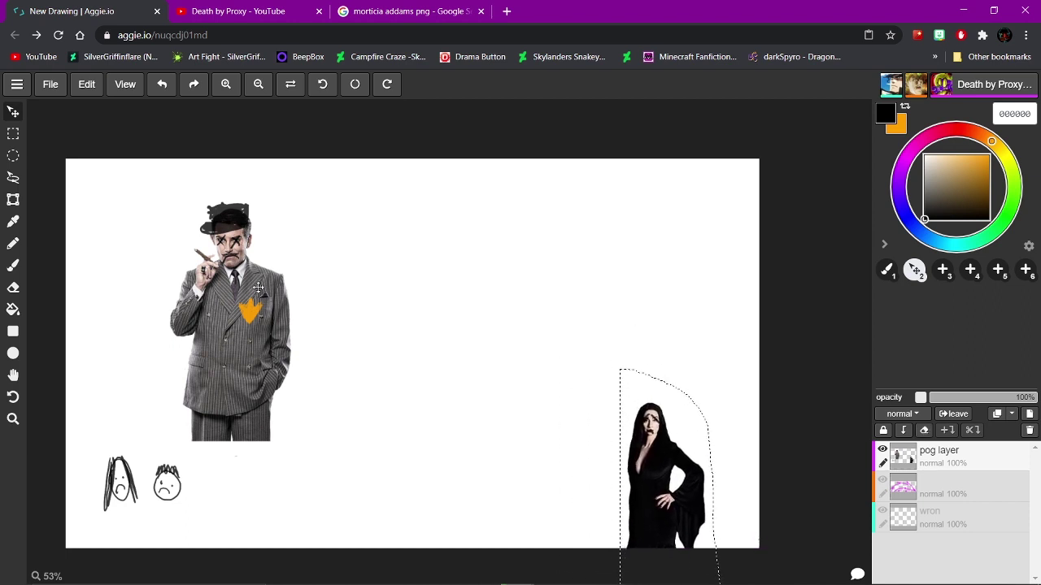
pyautogui.moveTo(663, 472); pyautogui.dragTo(777, 533)
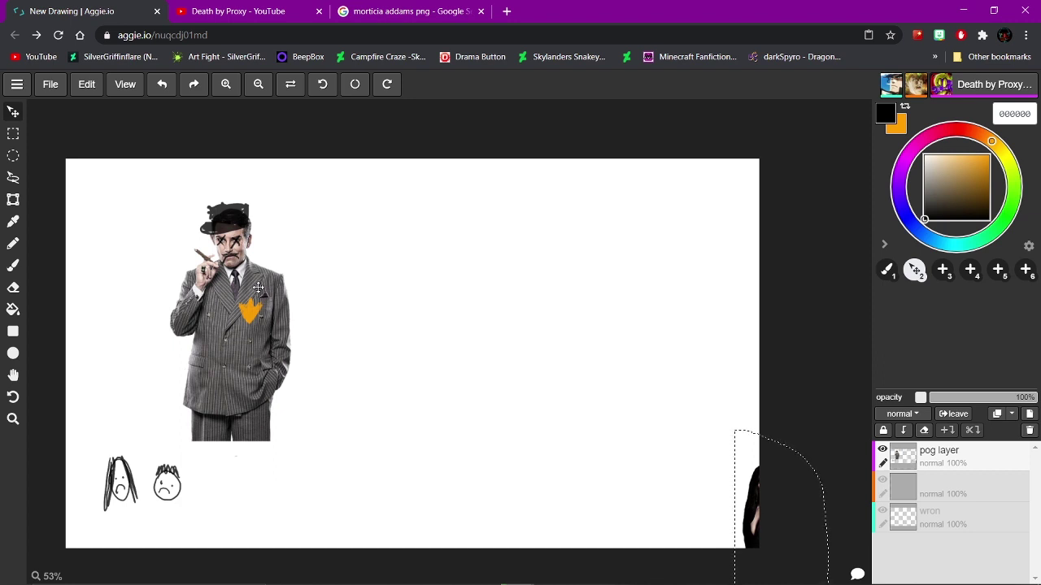
pyautogui.moveTo(778, 534)
pyautogui.mouseDown()
pyautogui.moveTo(634, 406)
pyautogui.moveTo(523, 441)
pyautogui.moveTo(616, 401)
pyautogui.mouseUp()
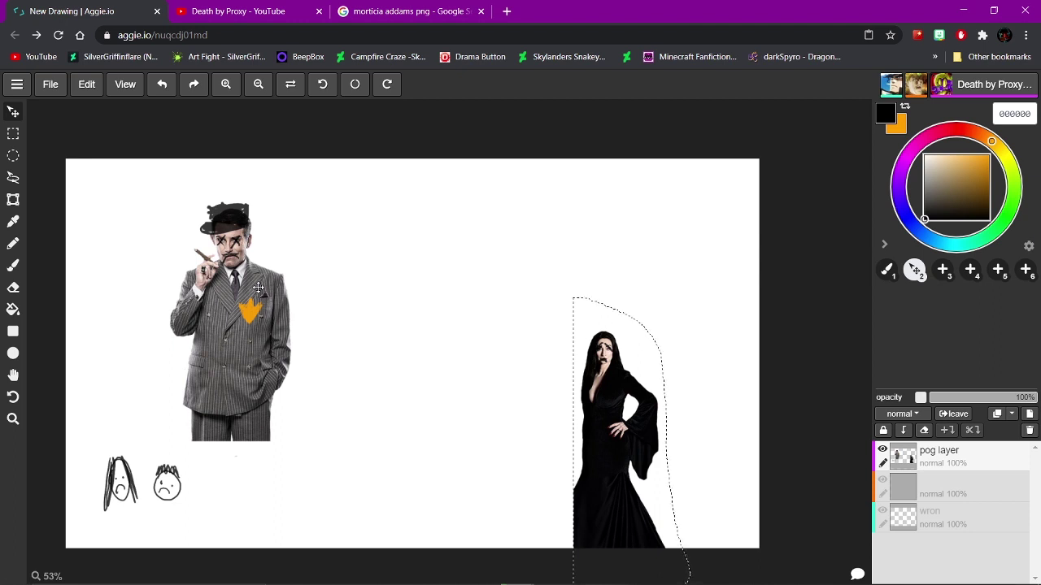
pyautogui.moveTo(618, 406)
pyautogui.mouseDown()
pyautogui.moveTo(452, 375)
pyautogui.moveTo(348, 247)
pyautogui.moveTo(374, 282)
pyautogui.moveTo(358, 261)
pyautogui.mouseUp()
# Step: Move the two small doodle faces lower left and set Morticia beside Gomez
pyautogui.moveTo(97, 455); pyautogui.dragTo(102, 468)
pyautogui.moveTo(146, 496)
pyautogui.mouseDown()
pyautogui.moveTo(162, 529)
pyautogui.moveTo(177, 435)
pyautogui.moveTo(130, 510)
pyautogui.moveTo(160, 487)
pyautogui.moveTo(136, 402)
pyautogui.moveTo(137, 479)
pyautogui.moveTo(130, 418)
pyautogui.moveTo(257, 513)
pyautogui.moveTo(118, 425)
pyautogui.moveTo(199, 491)
pyautogui.moveTo(143, 470)
pyautogui.mouseUp()
pyautogui.moveTo(94, 425); pyautogui.dragTo(257, 287)
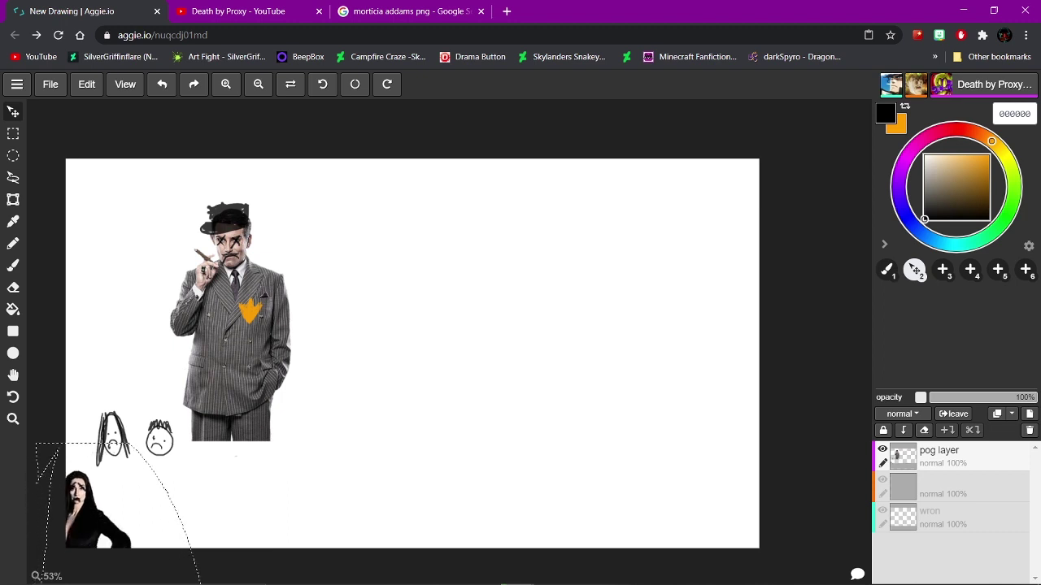
pyautogui.moveTo(81, 529)
pyautogui.mouseDown()
pyautogui.moveTo(382, 236)
pyautogui.moveTo(334, 223)
pyautogui.mouseUp()
# Step: Switch to black, erase the small face's frown, and return to the brush
pyautogui.press('b')
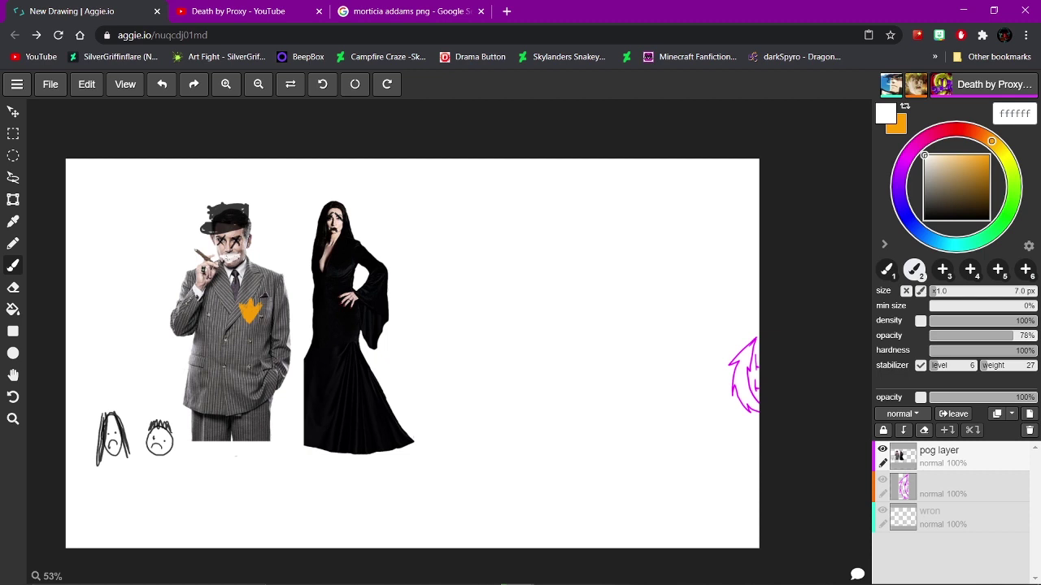
pyautogui.press('d')
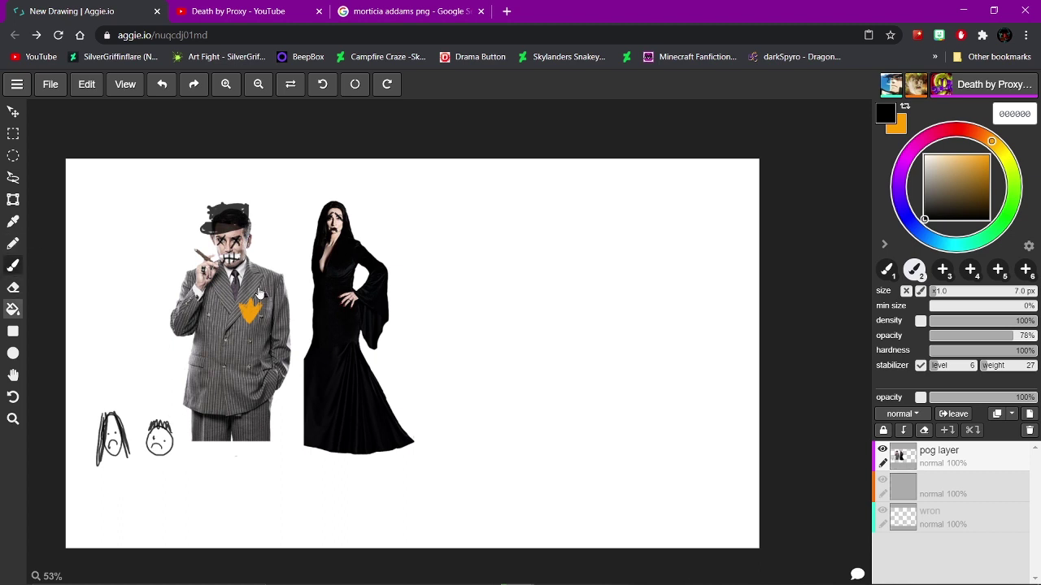
pyautogui.click(13, 309)
pyautogui.click(13, 287)
pyautogui.moveTo(157, 443); pyautogui.dragTo(158, 445)
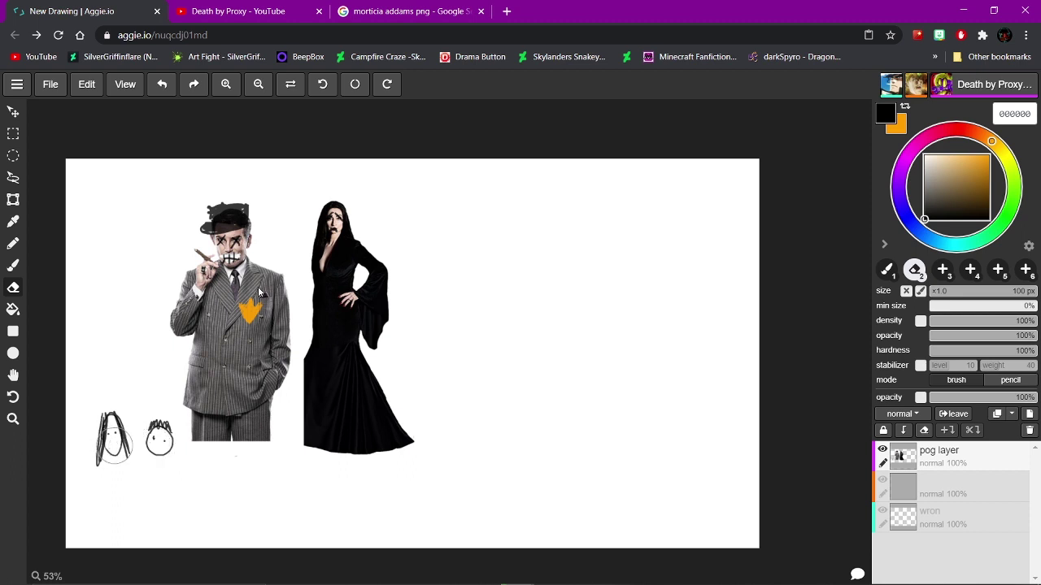
pyautogui.click(13, 265)
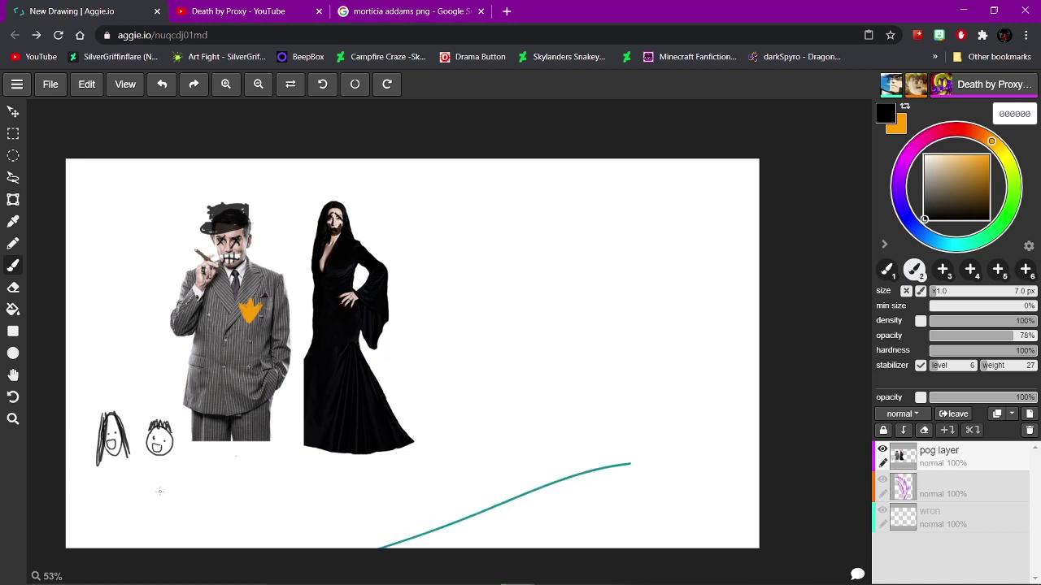
# Step: Undo an accidental move of all the figures
pyautogui.press('v')
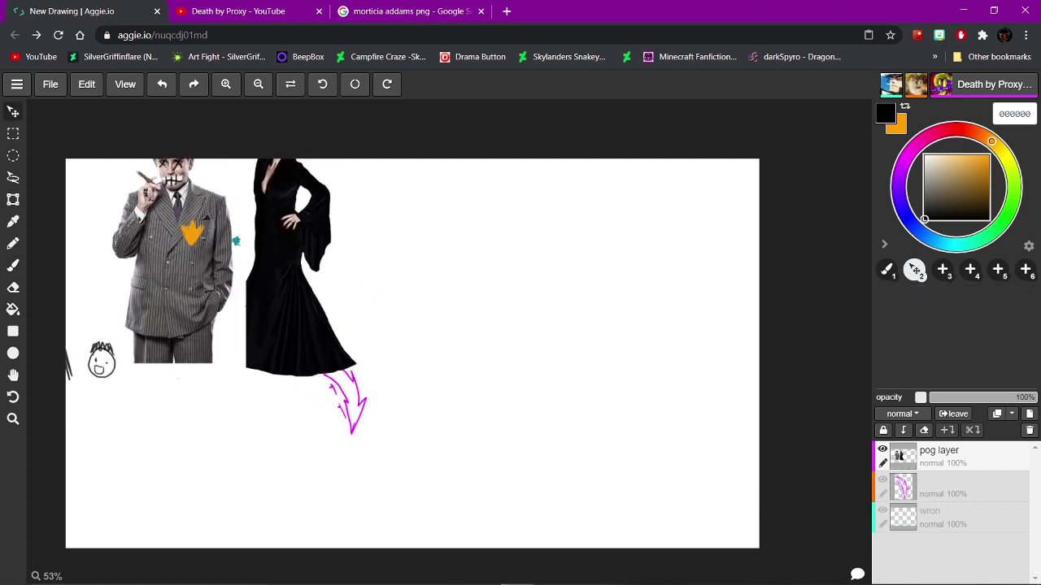
pyautogui.moveTo(258, 287); pyautogui.dragTo(253, 307)
pyautogui.moveTo(298, 205); pyautogui.dragTo(257, 287)
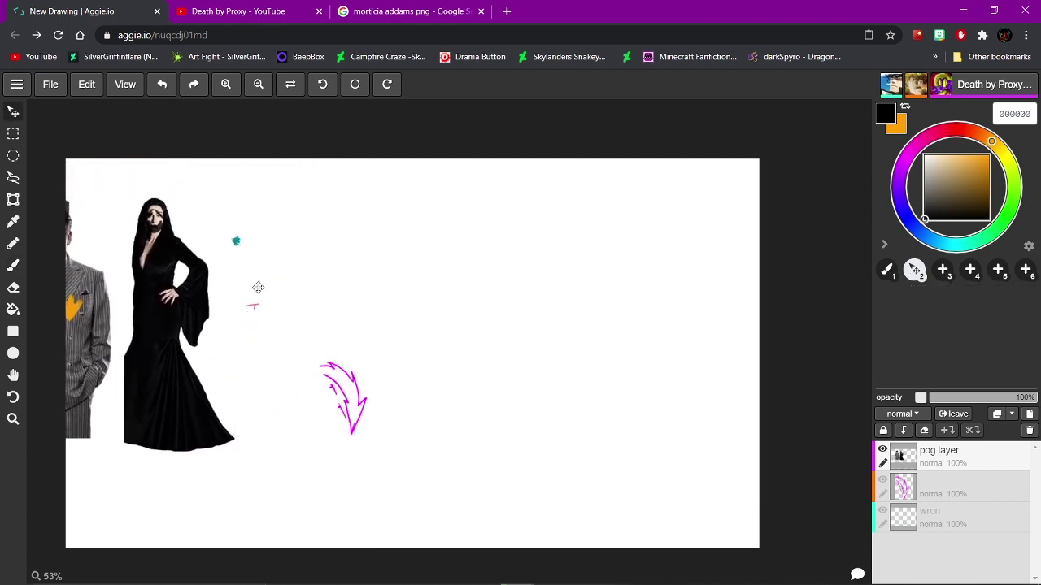
pyautogui.hotkey('ctrl', 'z')
pyautogui.hotkey('ctrl', 'z')
pyautogui.press('b')
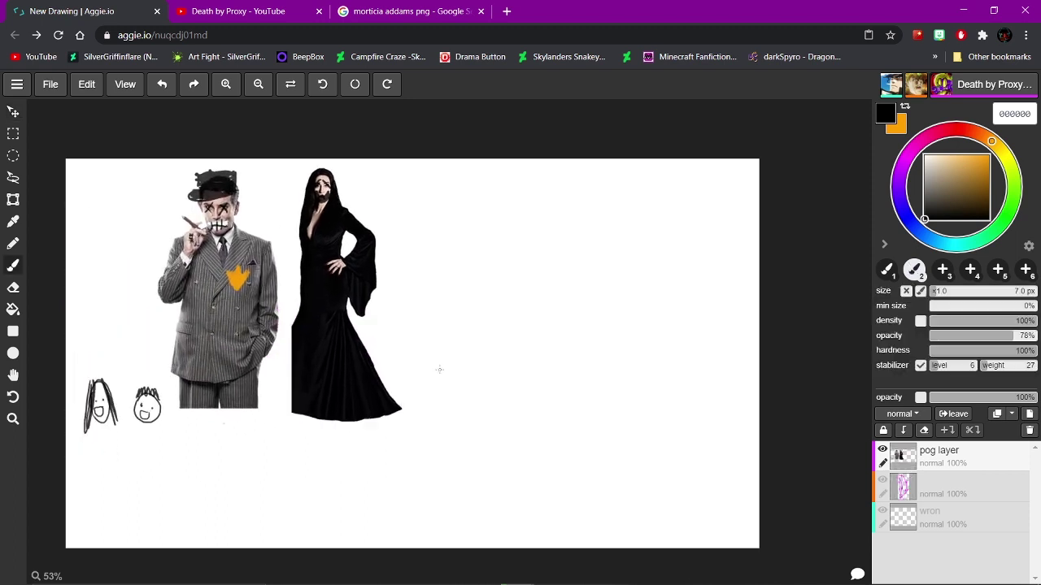
# Step: Remove the stray magenta scribble beside Gomez, keeping the frog and HELP line
pyautogui.moveTo(437, 374)
pyautogui.mouseDown()
pyautogui.moveTo(408, 396)
pyautogui.moveTo(439, 392)
pyautogui.moveTo(437, 405)
pyautogui.moveTo(417, 363)
pyautogui.moveTo(395, 400)
pyautogui.moveTo(422, 405)
pyautogui.mouseUp()
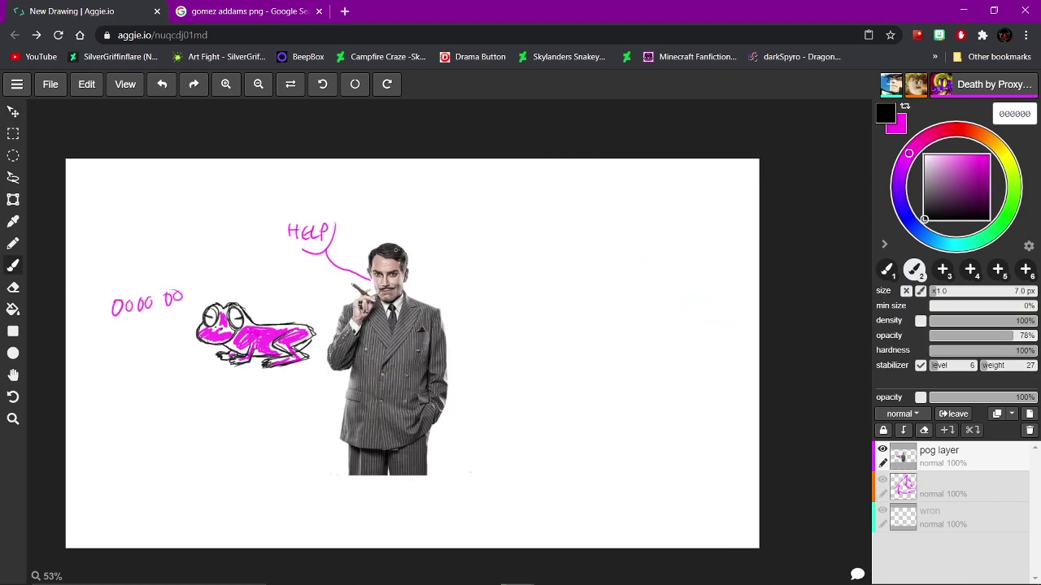
# Step: Undo and redo Gomez's resize, doodle ears and strokes around him, and erase his lower body
pyautogui.hotkey('ctrl', 'z')
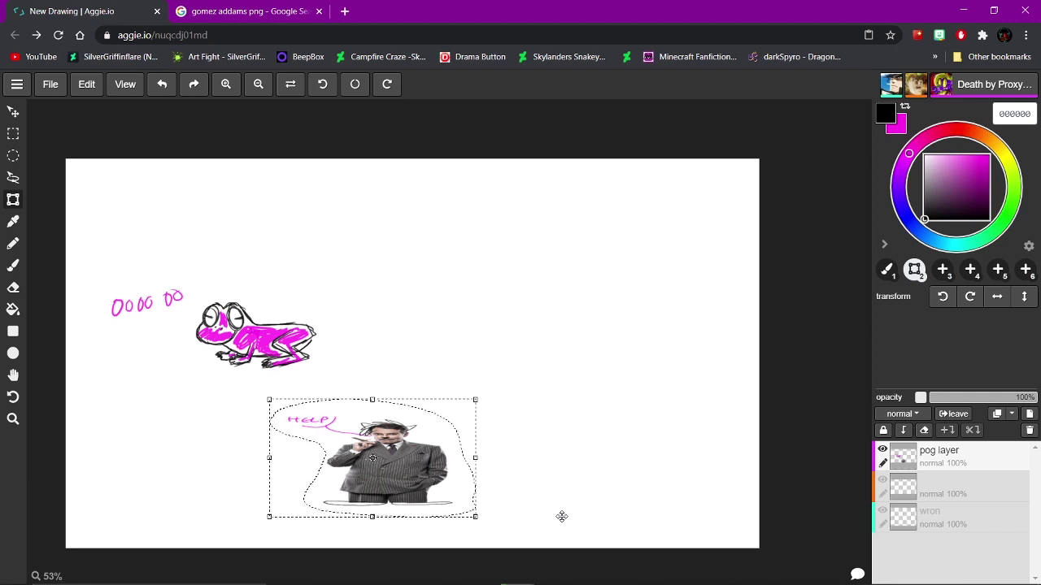
pyautogui.hotkey('ctrl', 'y')
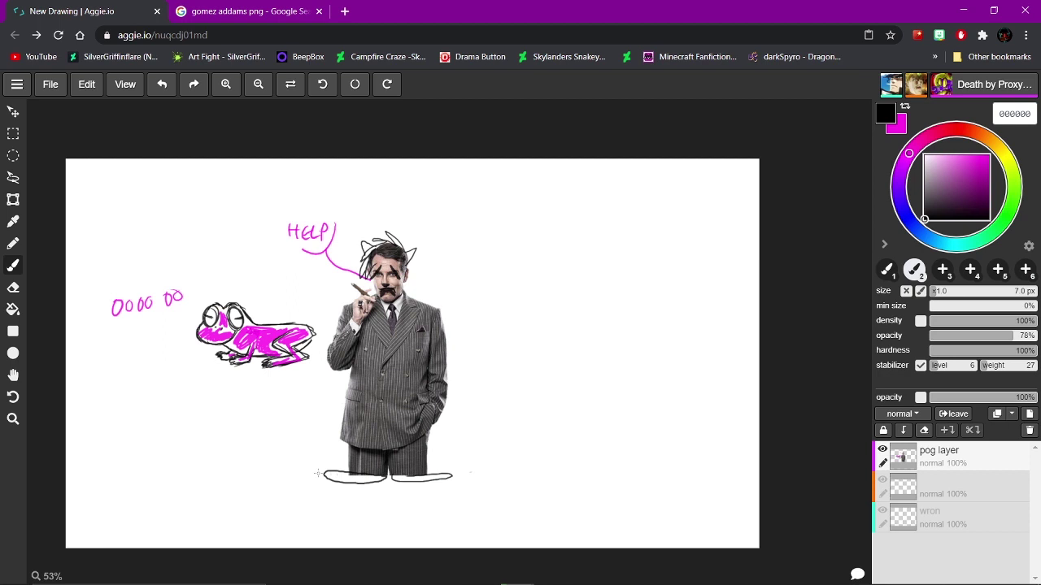
pyautogui.moveTo(437, 394); pyautogui.dragTo(464, 421)
pyautogui.moveTo(442, 387); pyautogui.dragTo(472, 422)
pyautogui.moveTo(447, 367); pyautogui.dragTo(519, 468)
pyautogui.moveTo(370, 350); pyautogui.dragTo(485, 469)
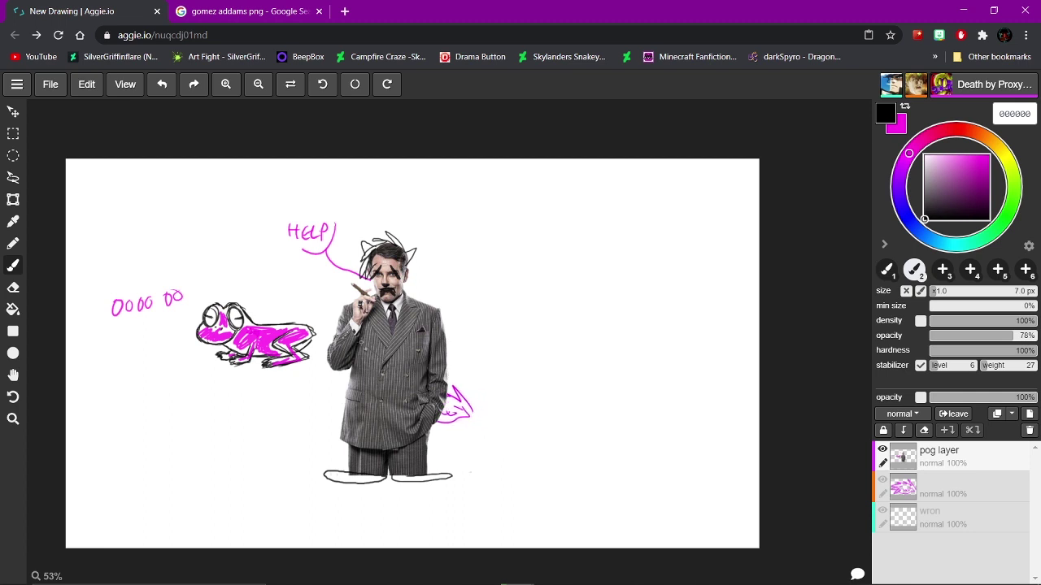
pyautogui.press('e')
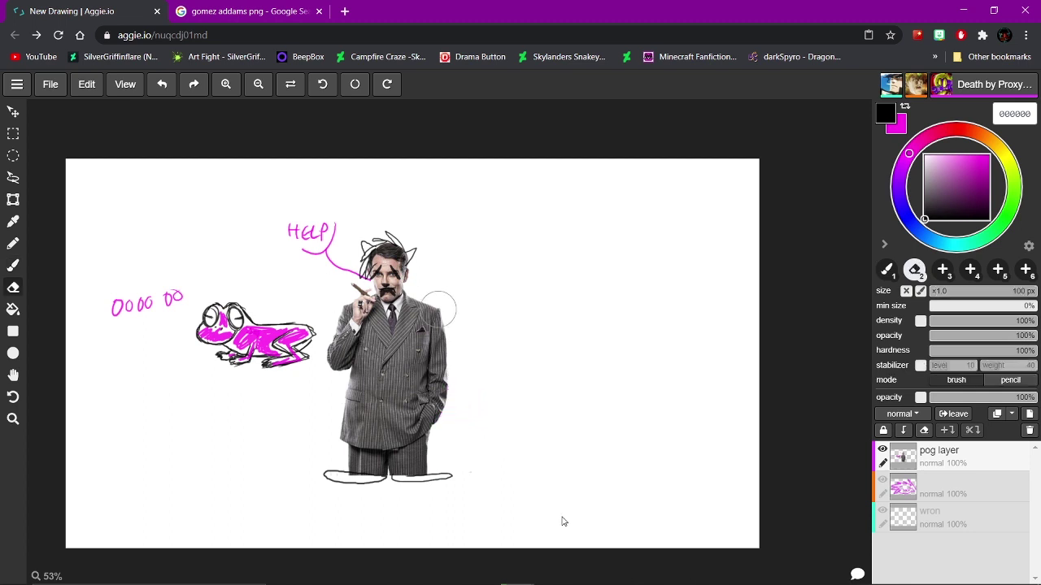
pyautogui.moveTo(439, 313)
pyautogui.mouseDown()
pyautogui.moveTo(340, 521)
pyautogui.moveTo(199, 362)
pyautogui.moveTo(376, 400)
pyautogui.moveTo(402, 360)
pyautogui.moveTo(344, 314)
pyautogui.mouseUp()
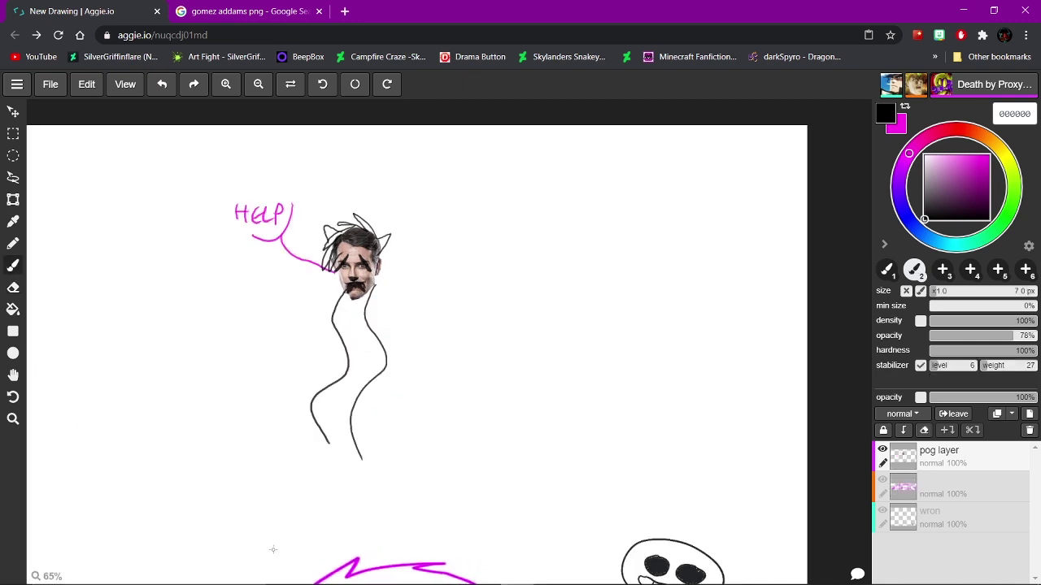
# Step: Pan the canvas for room and draw the neck below Homer's head
pyautogui.press('h')
pyautogui.scroll(-5, 561, 516)
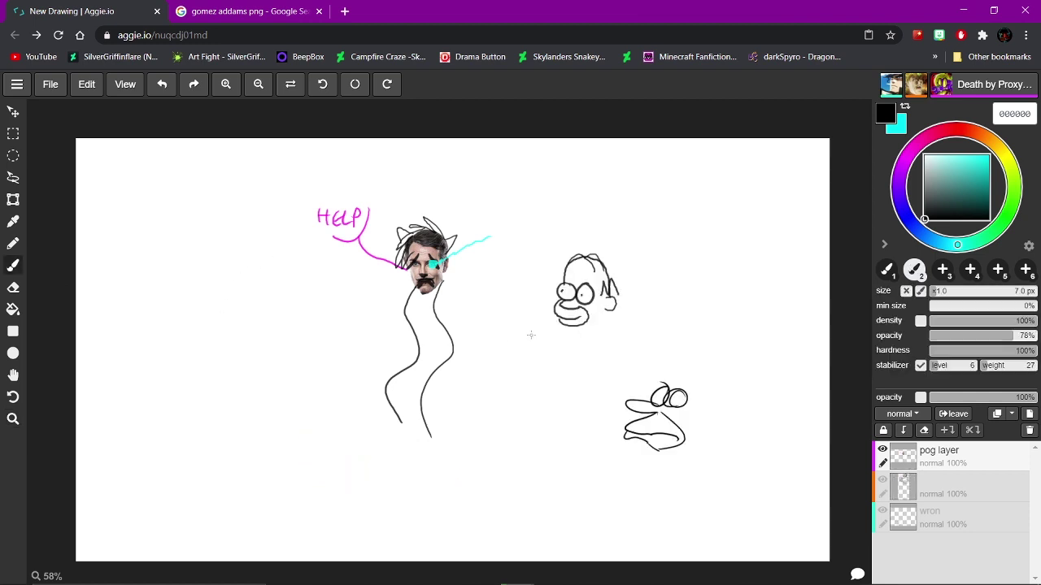
pyautogui.moveTo(610, 310); pyautogui.dragTo(614, 332)
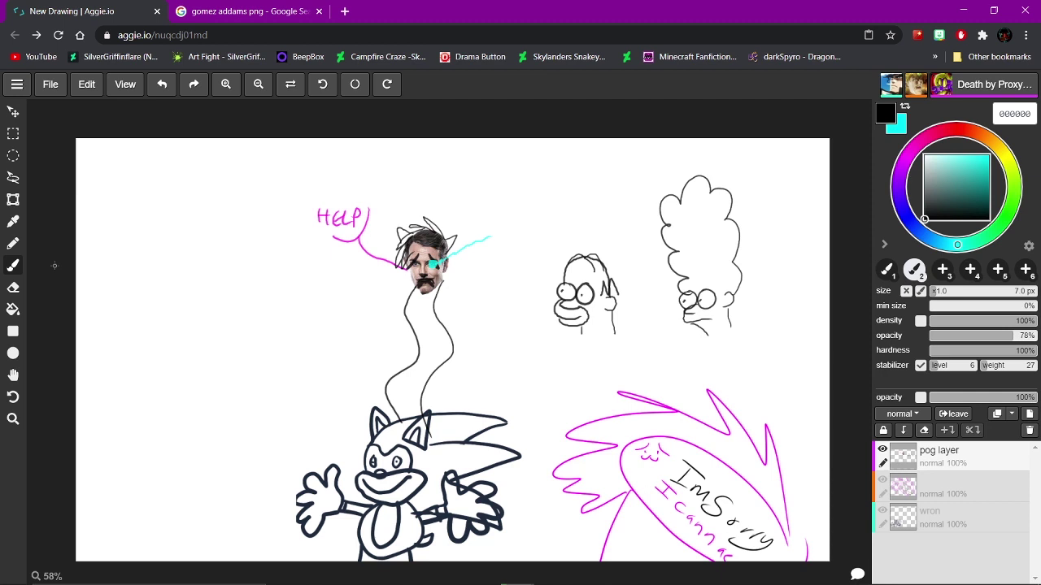
# Step: Sketch the start of a new shape left of the photo-headed figure
pyautogui.moveTo(203, 282)
pyautogui.mouseDown()
pyautogui.moveTo(211, 287)
pyautogui.moveTo(186, 290)
pyautogui.moveTo(229, 294)
pyautogui.moveTo(193, 308)
pyautogui.mouseUp()
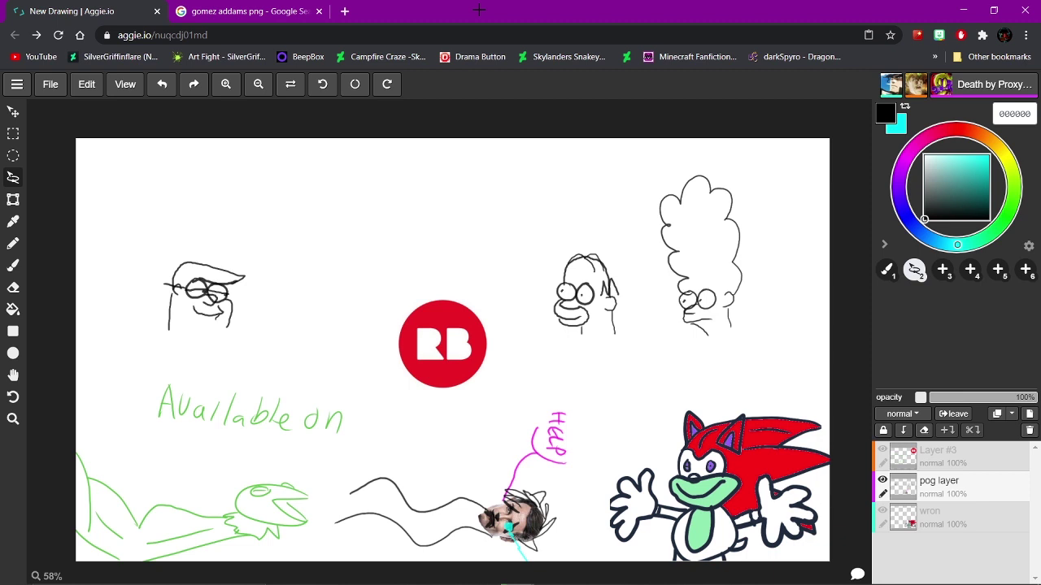
# Step: Switch to cyan and brush tears onto Marge and the other characters
pyautogui.press('b')
pyautogui.press('x')
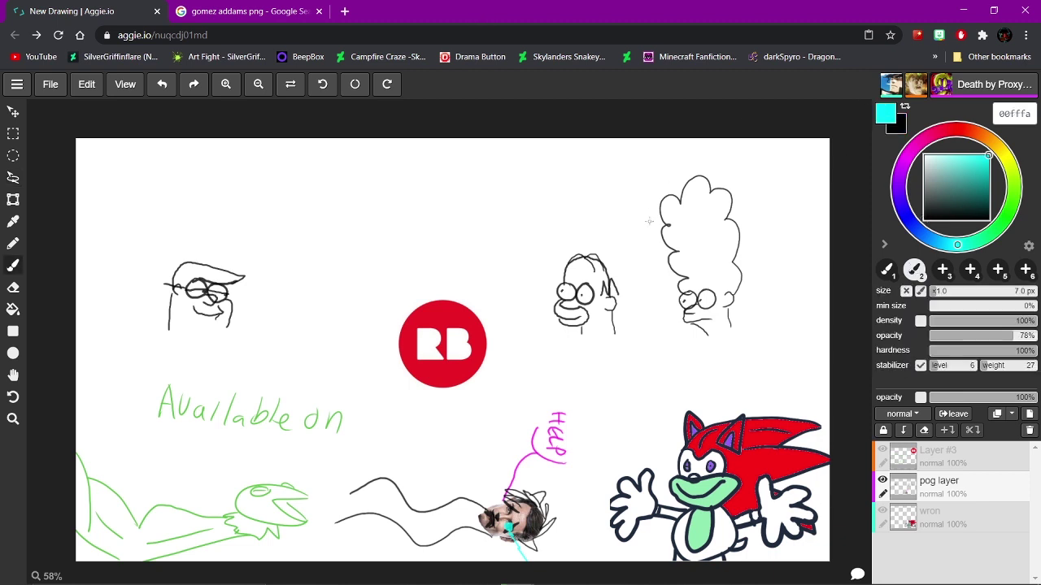
pyautogui.moveTo(714, 310); pyautogui.dragTo(720, 330)
pyautogui.moveTo(719, 513); pyautogui.dragTo(618, 532)
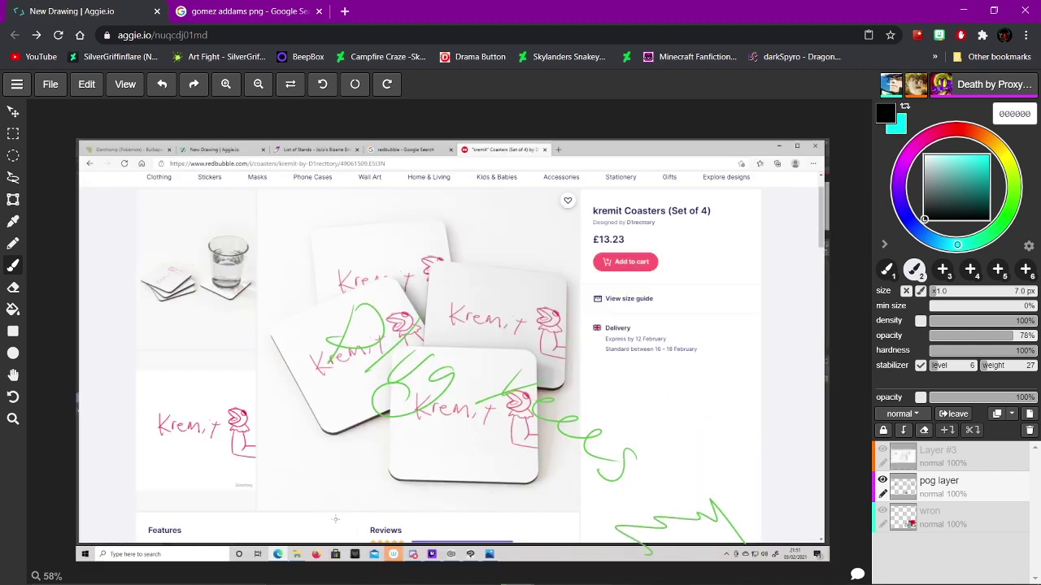
pyautogui.moveTo(715, 530); pyautogui.dragTo(649, 537)
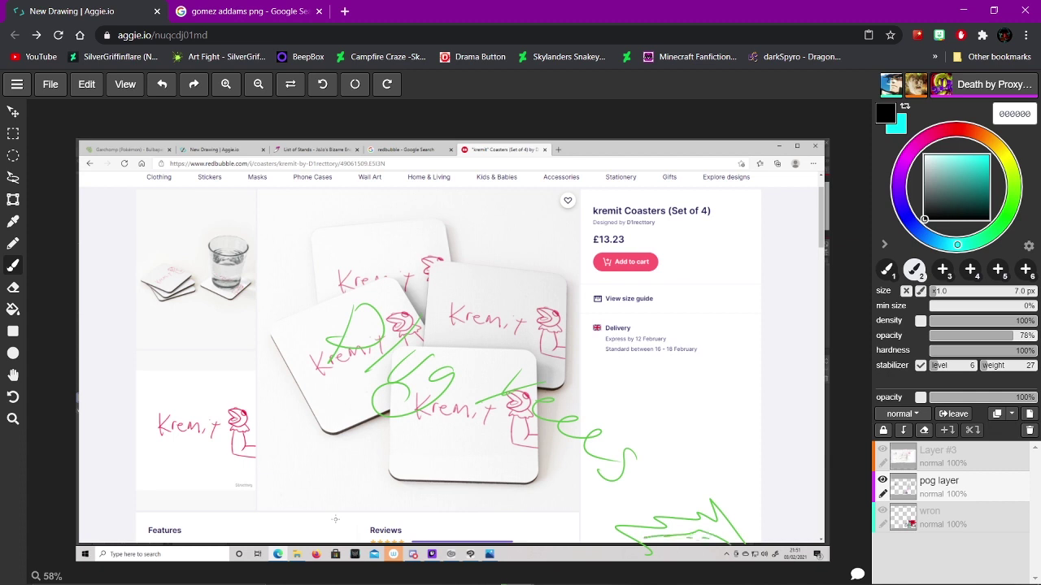
# Step: Draw the long-haired woman in a black dress crying cyan tears
pyautogui.moveTo(315, 314); pyautogui.dragTo(304, 375)
pyautogui.moveTo(306, 335); pyautogui.dragTo(303, 404)
pyautogui.moveTo(301, 359); pyautogui.dragTo(305, 455)
pyautogui.moveTo(328, 350); pyautogui.dragTo(336, 435)
pyautogui.press('x')
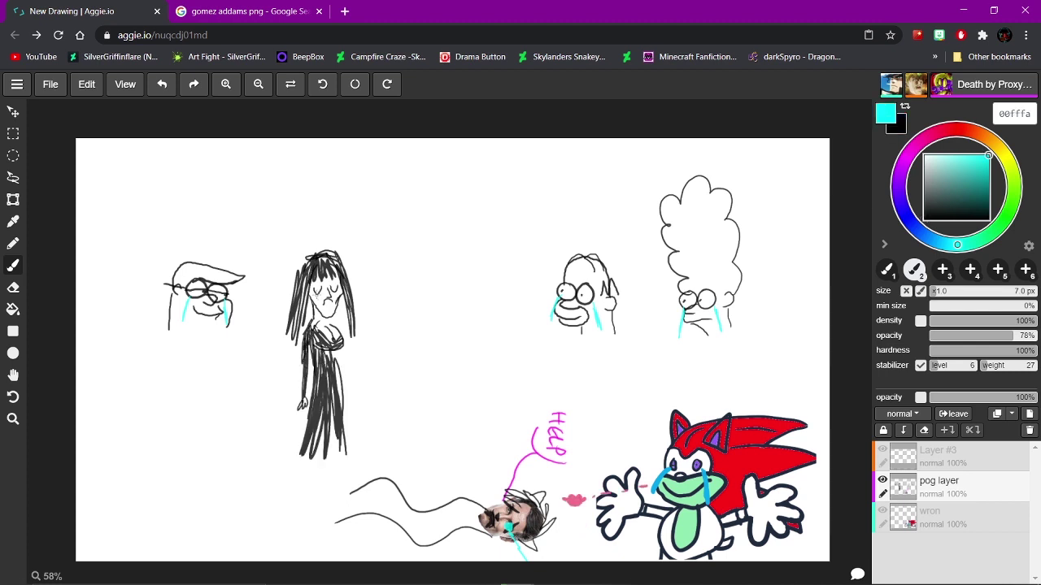
pyautogui.moveTo(311, 296)
pyautogui.mouseDown()
pyautogui.moveTo(310, 322)
pyautogui.moveTo(338, 302)
pyautogui.moveTo(340, 330)
pyautogui.mouseUp()
# Step: Return to black, undo a stroke, and draw a small hand and the skeleton's second foot
pyautogui.press('x')
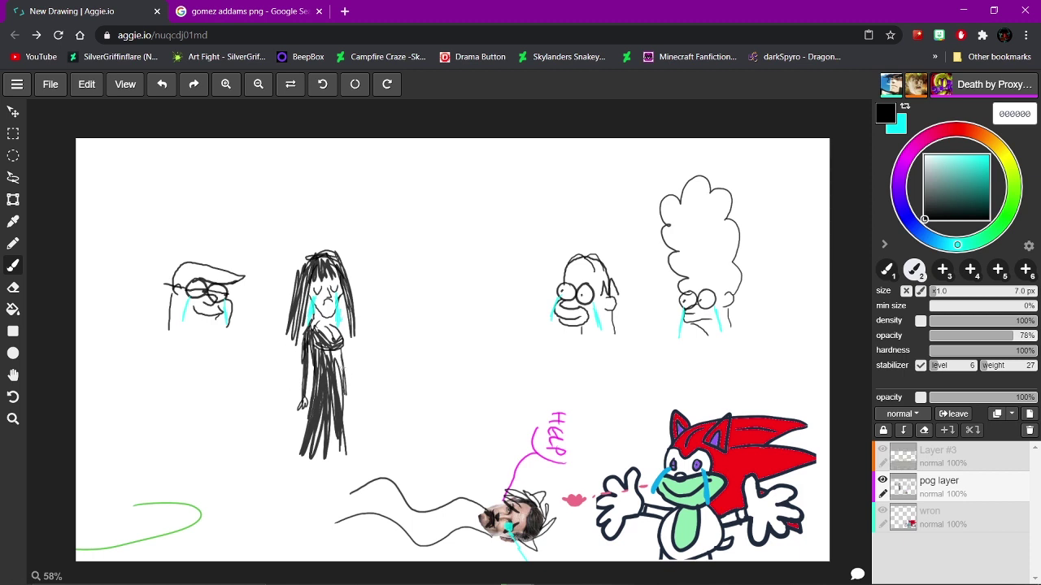
pyautogui.hotkey('ctrl', 'z')
pyautogui.moveTo(340, 387); pyautogui.dragTo(349, 404)
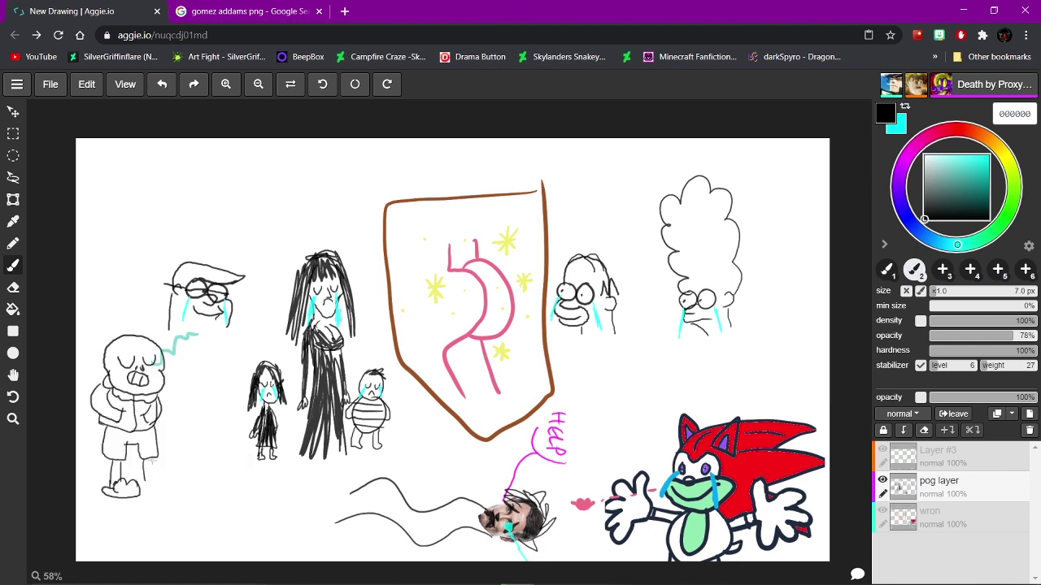
pyautogui.moveTo(164, 476)
pyautogui.mouseDown()
pyautogui.moveTo(175, 490)
pyautogui.moveTo(143, 484)
pyautogui.moveTo(179, 501)
pyautogui.moveTo(165, 473)
pyautogui.mouseUp()
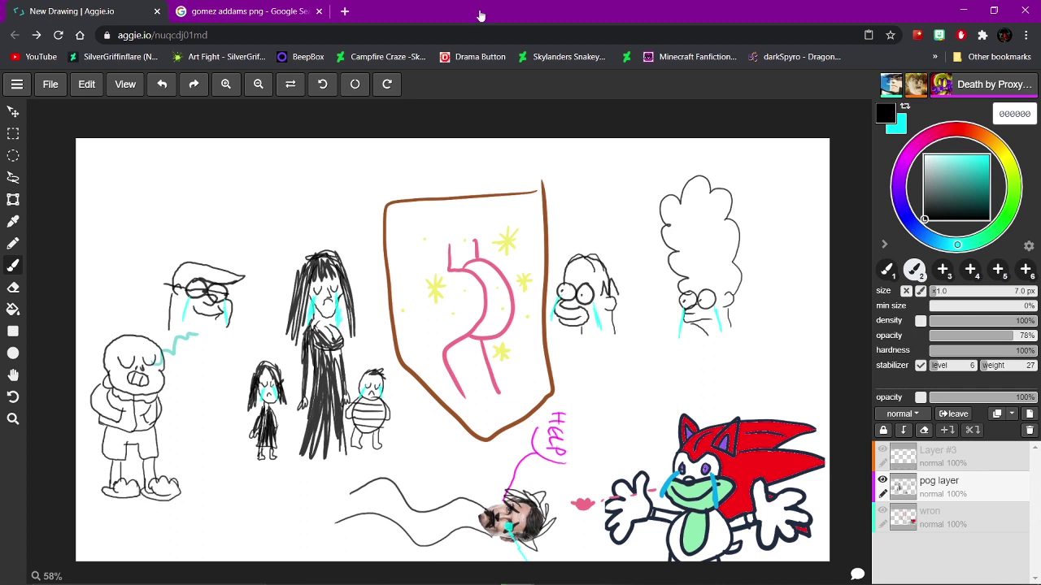
# Step: In cyan, draw a tear under the skeleton's eye, then touch up the photo face's eyes and mouth
pyautogui.press('x')
pyautogui.moveTo(120, 369)
pyautogui.mouseDown()
pyautogui.moveTo(116, 390)
pyautogui.moveTo(161, 388)
pyautogui.mouseUp()
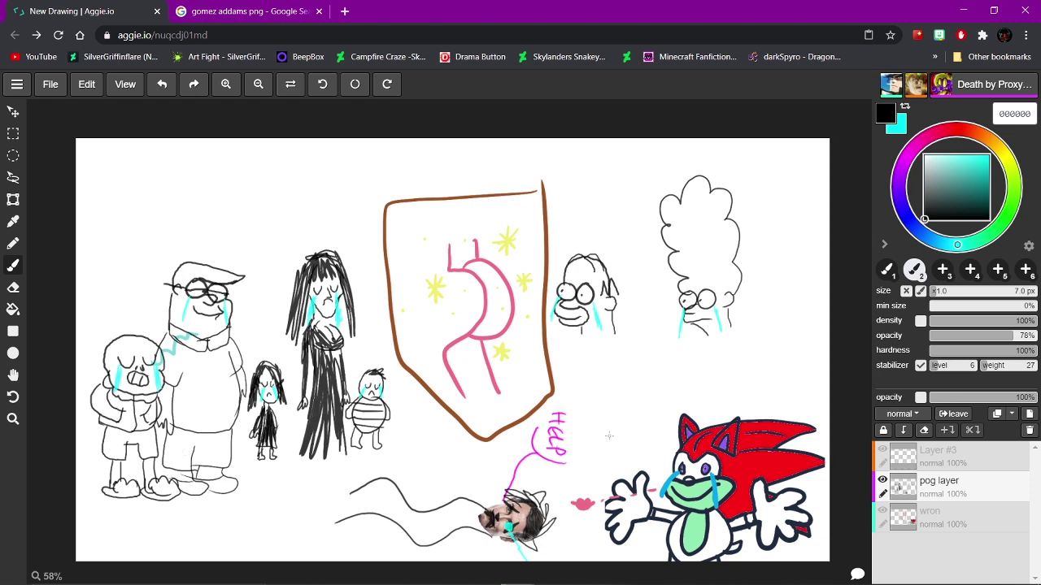
pyautogui.moveTo(507, 505); pyautogui.dragTo(515, 534)
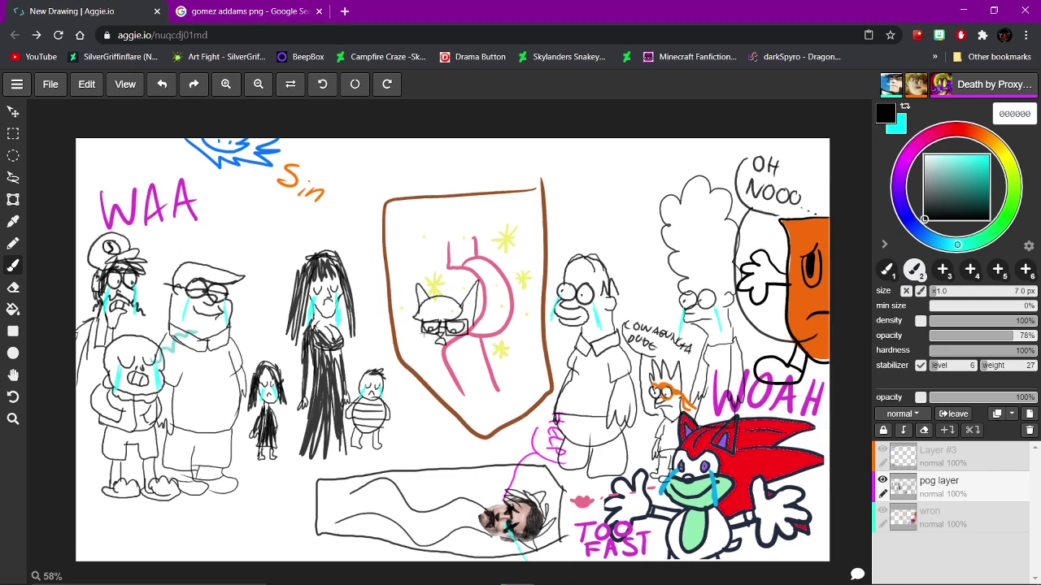
# Step: Draw the glasses cat's head, body, legs, foot and curled tail inside the brown frame
pyautogui.moveTo(417, 317); pyautogui.dragTo(436, 351)
pyautogui.moveTo(471, 319); pyautogui.dragTo(476, 331)
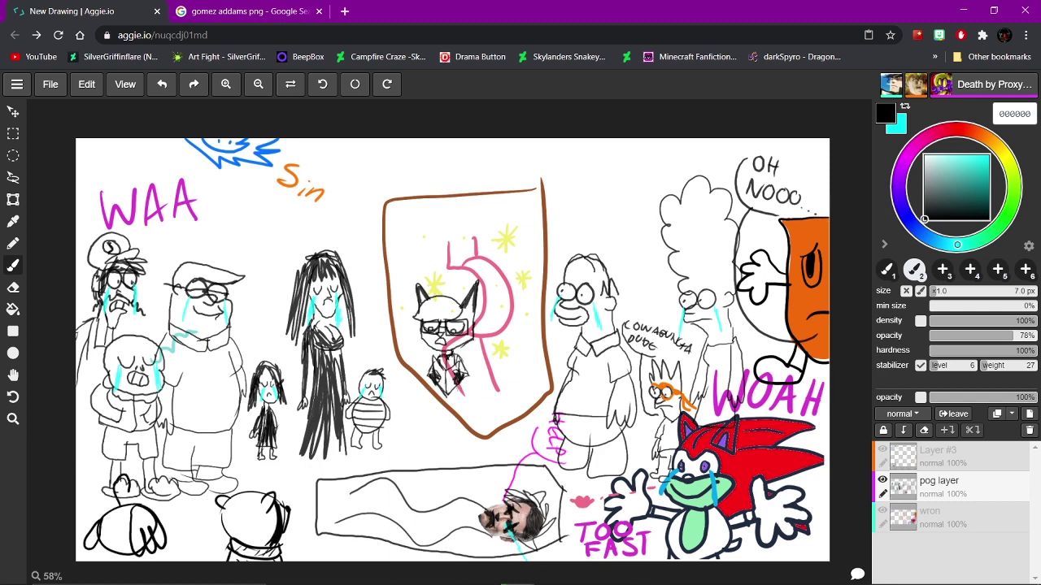
pyautogui.moveTo(453, 384)
pyautogui.mouseDown()
pyautogui.moveTo(460, 415)
pyautogui.moveTo(441, 441)
pyautogui.moveTo(465, 447)
pyautogui.moveTo(452, 449)
pyautogui.moveTo(456, 414)
pyautogui.moveTo(463, 434)
pyautogui.mouseUp()
pyautogui.moveTo(440, 397)
pyautogui.mouseDown()
pyautogui.moveTo(452, 403)
pyautogui.moveTo(439, 436)
pyautogui.moveTo(419, 434)
pyautogui.moveTo(422, 448)
pyautogui.mouseUp()
pyautogui.moveTo(425, 444); pyautogui.dragTo(451, 446)
pyautogui.moveTo(449, 402)
pyautogui.mouseDown()
pyautogui.moveTo(443, 444)
pyautogui.moveTo(491, 360)
pyautogui.moveTo(481, 362)
pyautogui.mouseUp()
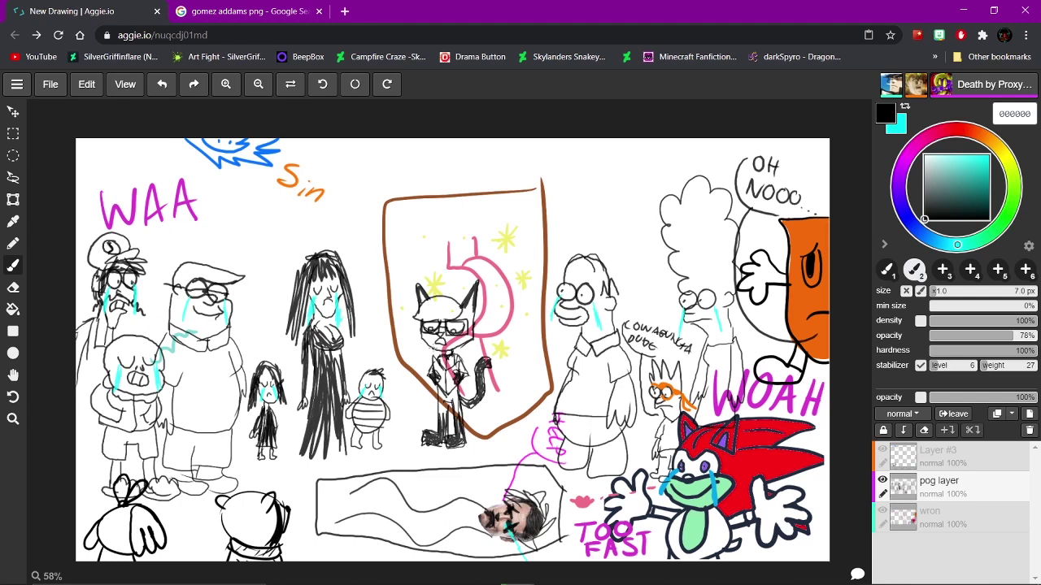
# Step: Draw a long blade at lower left and handwrite the caption 'Rip and tears'
pyautogui.moveTo(140, 561); pyautogui.dragTo(208, 497)
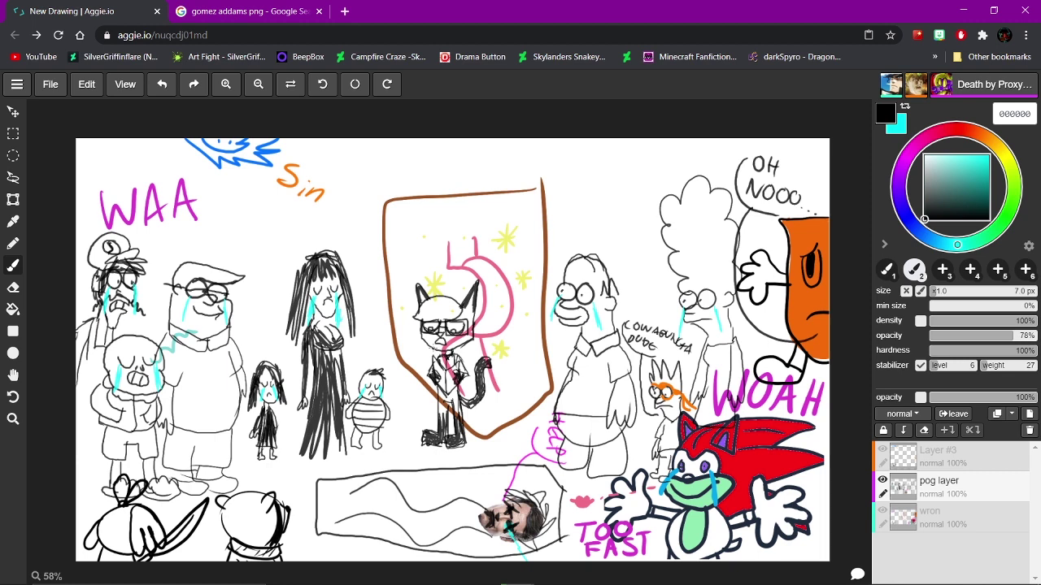
pyautogui.moveTo(160, 459)
pyautogui.mouseDown()
pyautogui.moveTo(172, 483)
pyautogui.moveTo(241, 471)
pyautogui.mouseUp()
pyautogui.moveTo(166, 488); pyautogui.dragTo(220, 504)
# Step: Draw a tall figure outline arcing above and right of Homer's head
pyautogui.press('r')
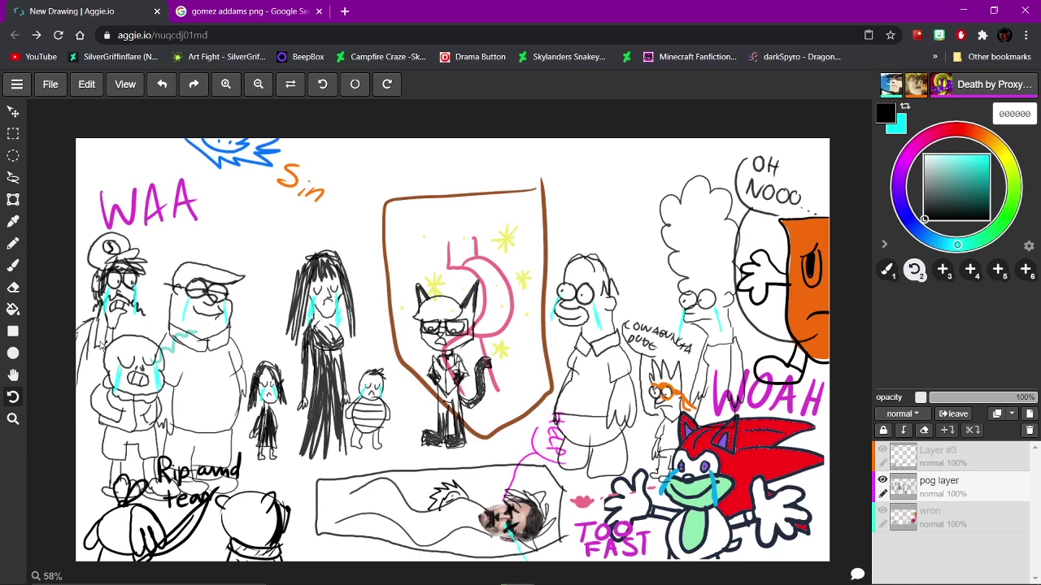
pyautogui.moveTo(597, 165)
pyautogui.mouseDown()
pyautogui.moveTo(642, 162)
pyautogui.moveTo(597, 165)
pyautogui.moveTo(558, 274)
pyautogui.mouseUp()
pyautogui.moveTo(650, 182); pyautogui.dragTo(666, 202)
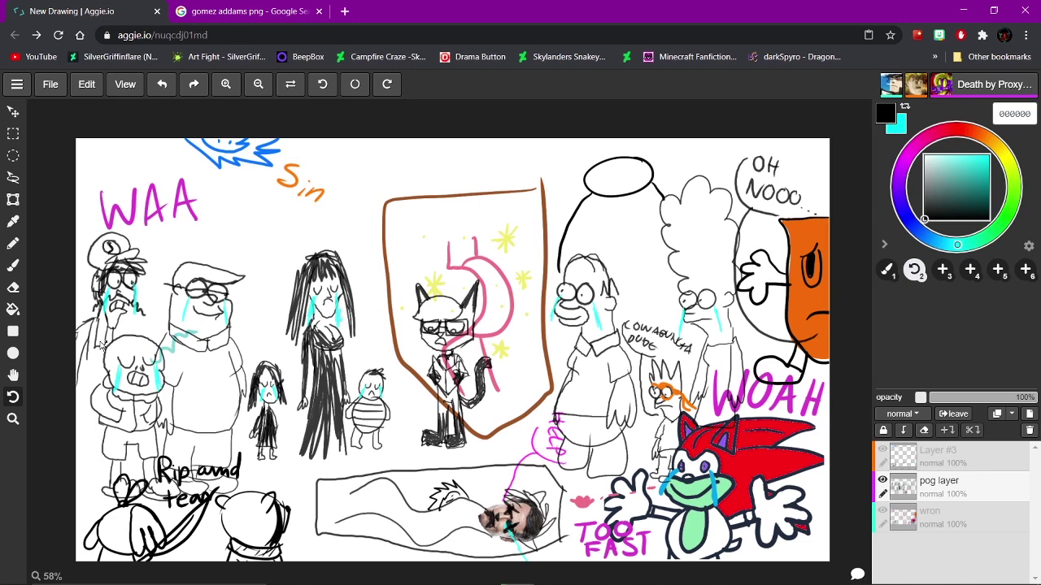
# Step: Paste in the Big Chungus image, add a cyan tear under the cat's eye, and undo stray coffin strokes
pyautogui.hotkey('ctrl', 'v')
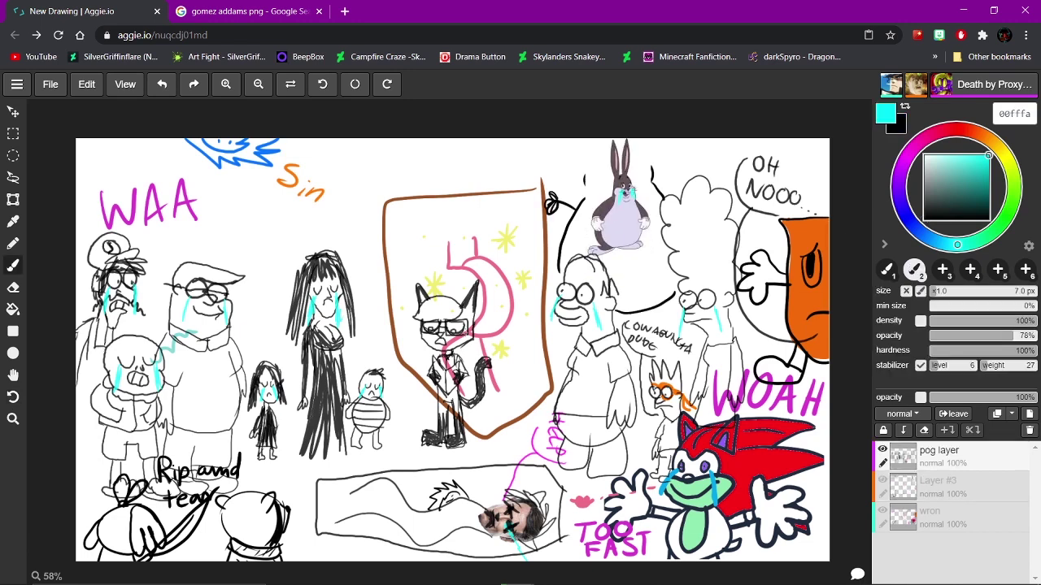
pyautogui.moveTo(428, 330); pyautogui.dragTo(429, 339)
pyautogui.press('x')
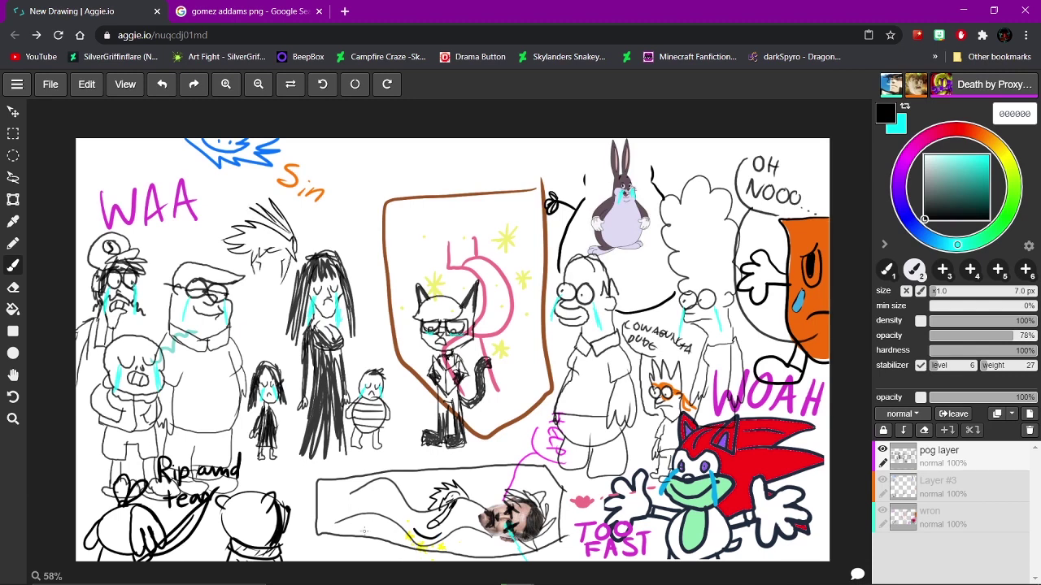
pyautogui.moveTo(370, 532)
pyautogui.mouseDown()
pyautogui.moveTo(370, 559)
pyautogui.moveTo(312, 545)
pyautogui.moveTo(367, 561)
pyautogui.mouseUp()
pyautogui.hotkey('ctrl', 'z')
pyautogui.hotkey('ctrl', 'z')
pyautogui.hotkey('ctrl', 'z')
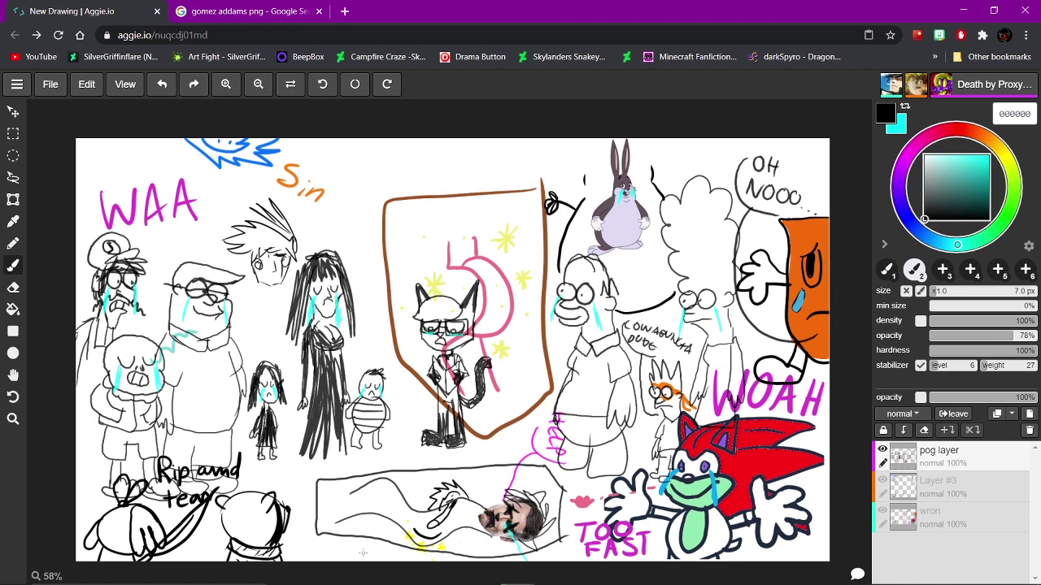